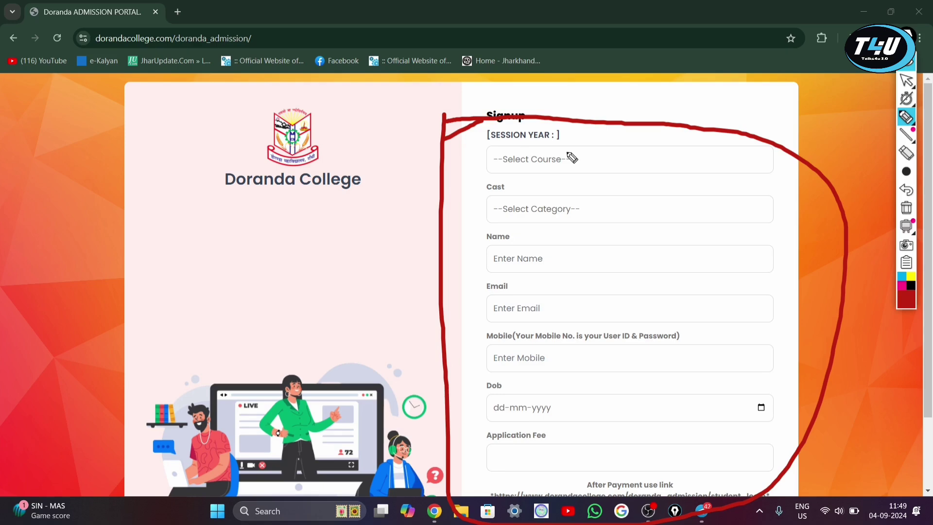
Undo the large red outline around the signup form, stop annotating and choose Inter as the course
click(906, 189)
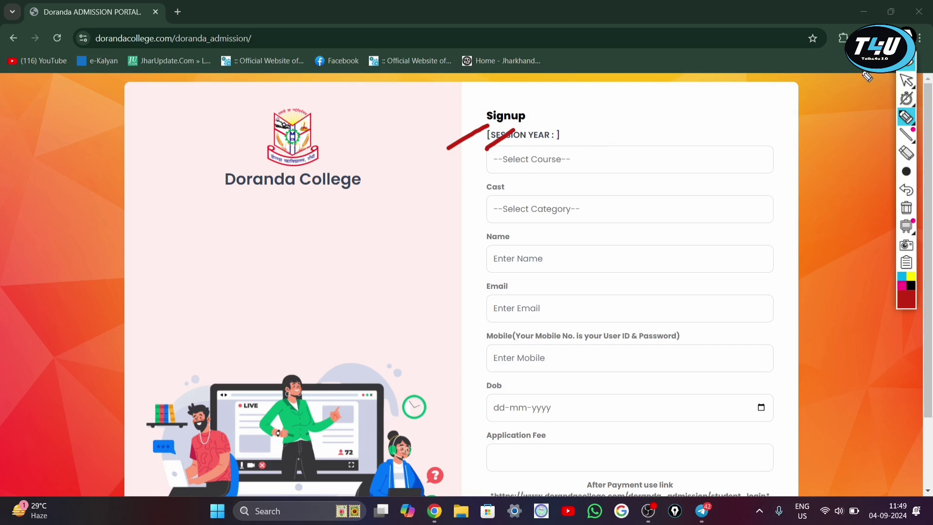
click(905, 63)
click(627, 164)
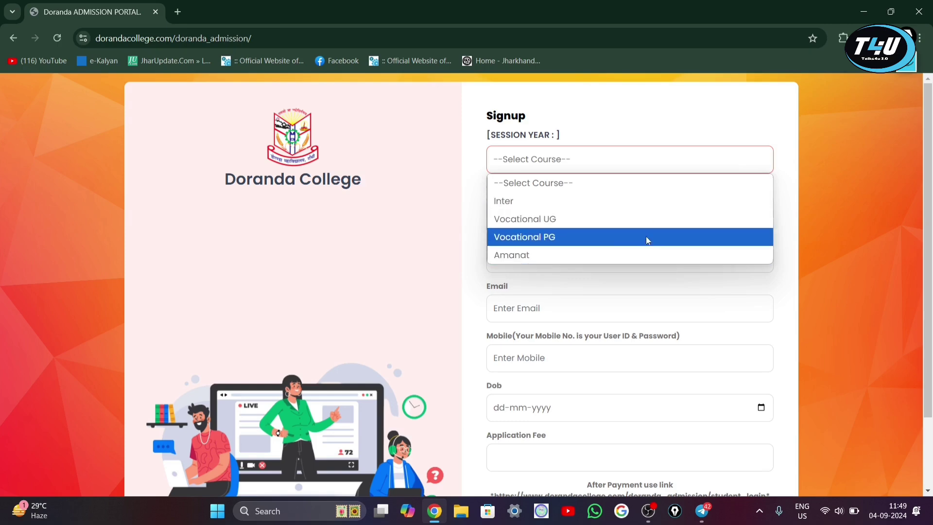
click(615, 204)
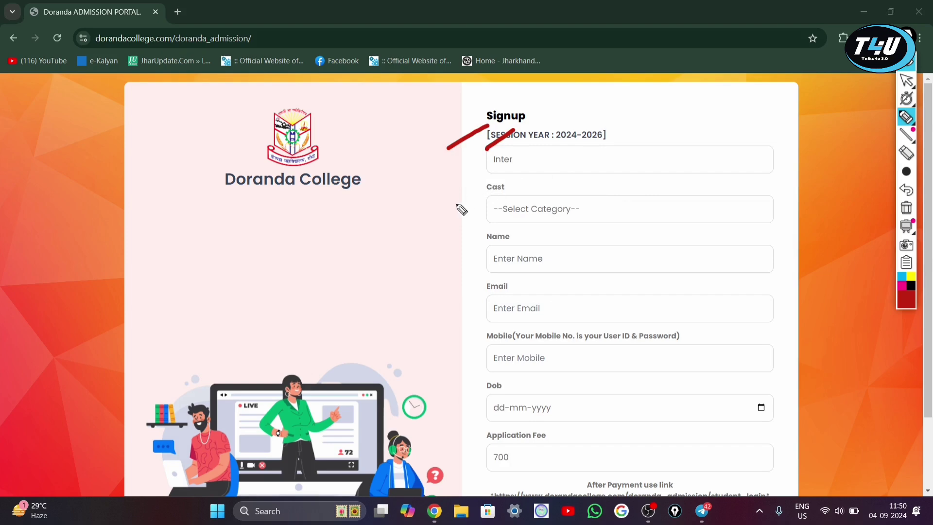
Mark the Cast field with a red pen stroke, stop annotating and select the category Gen
drag(457, 200, 490, 188)
key(Escape)
click(596, 215)
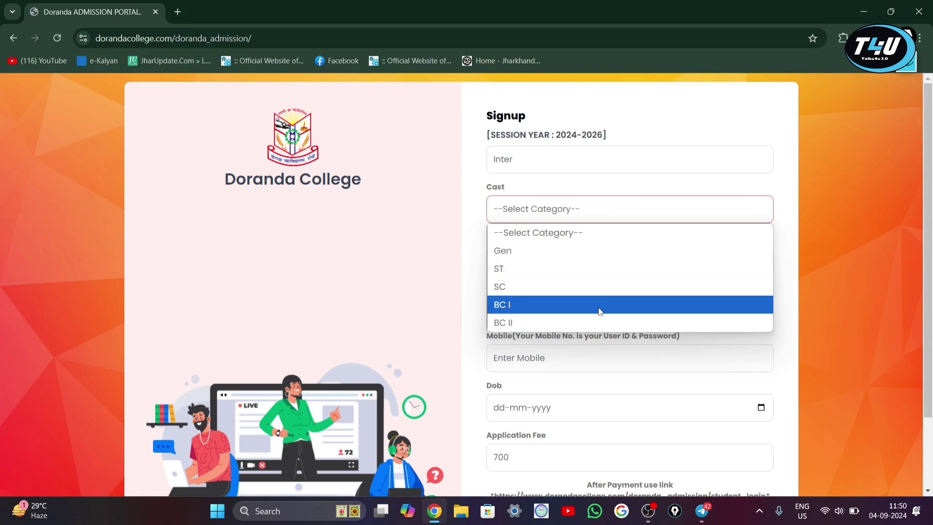
click(633, 250)
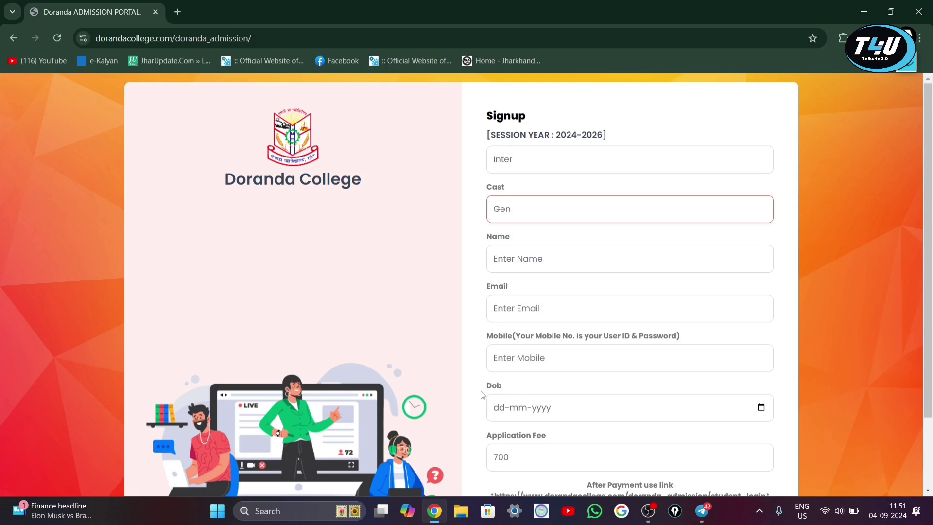
View the calendar of the Dob field and review the remaining signup fields down to the Submit & Pay button
click(761, 408)
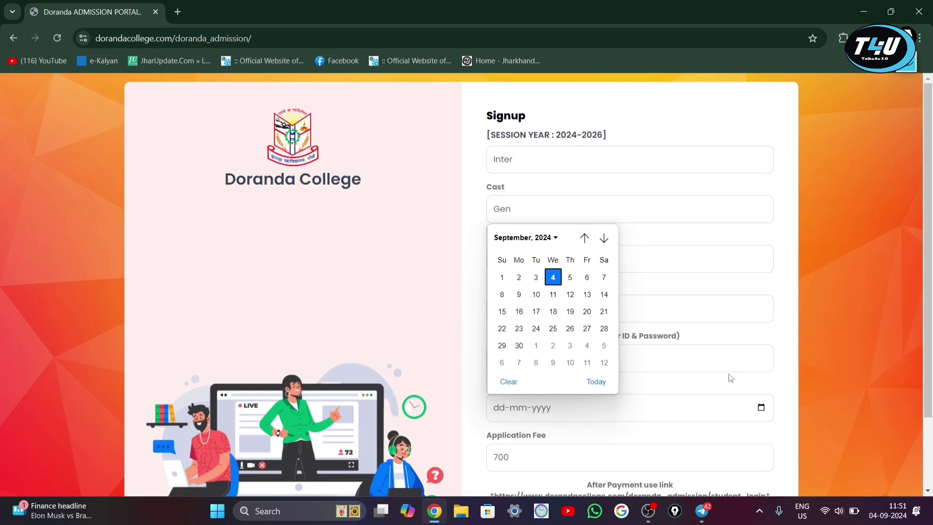
click(685, 389)
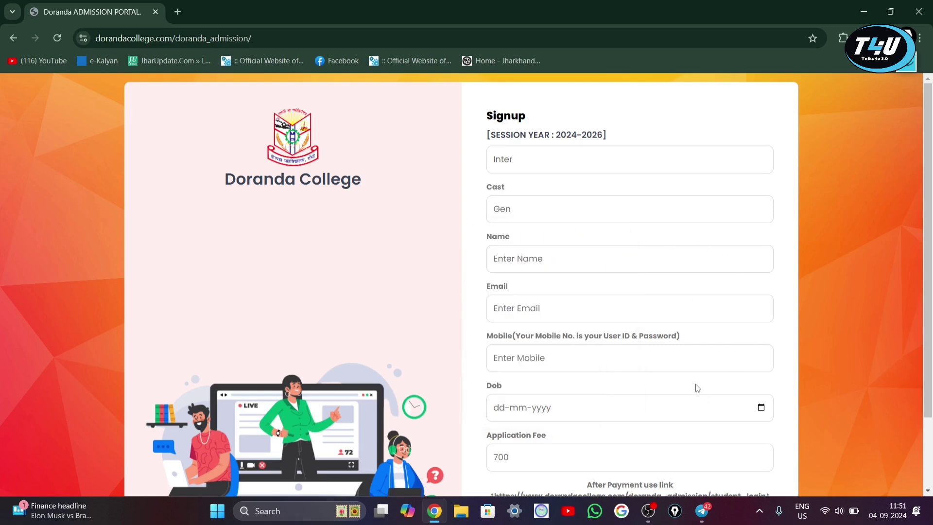
scroll(635, 388, down, 2)
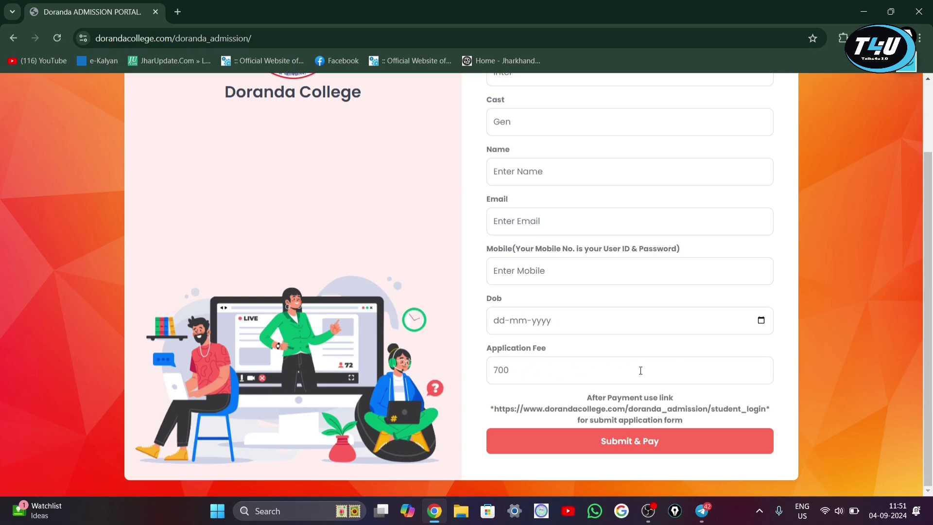
scroll(663, 223, up, 1)
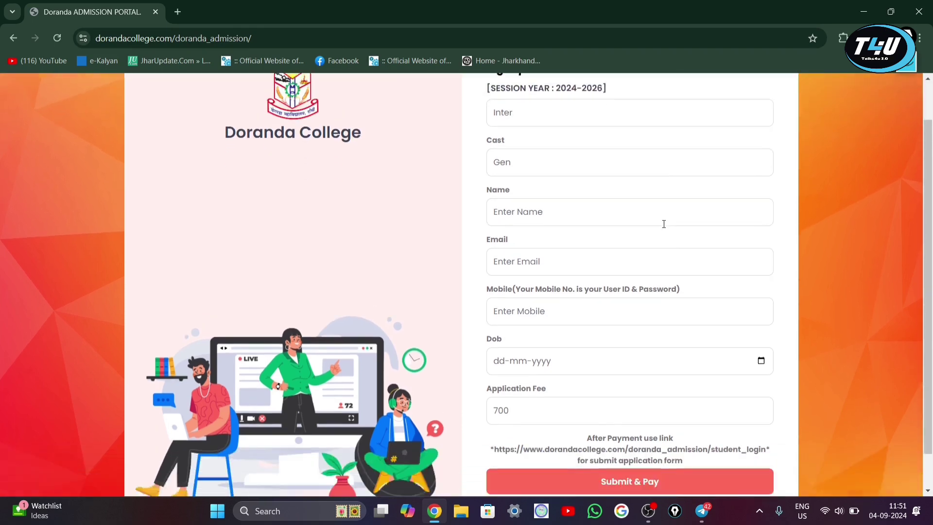
scroll(663, 223, down, 1)
Circle the Submit & Pay button in red pen and add short strokes at the button and the Application Fee field
key(ctrl+shift+p)
mouse_move(671, 424)
mouse_down()
mouse_move(641, 421)
mouse_move(620, 493)
mouse_move(688, 435)
mouse_move(662, 426)
mouse_up()
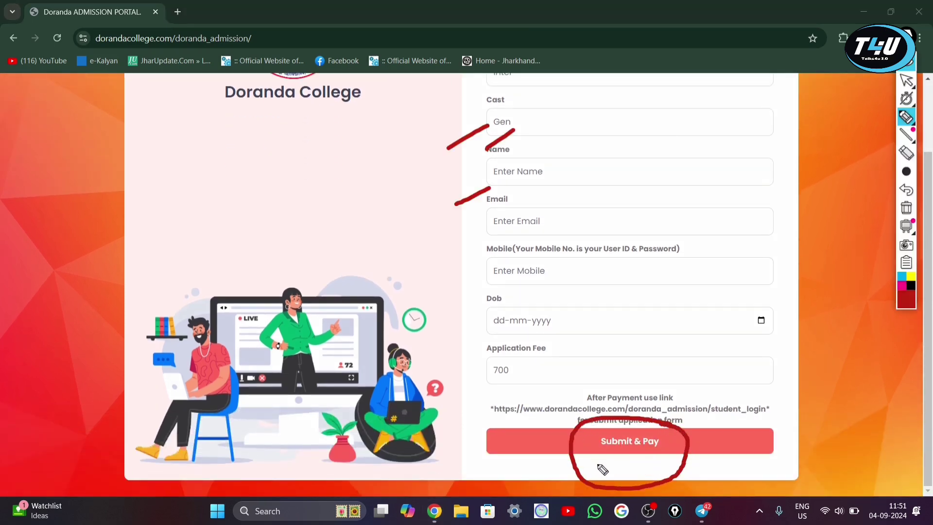
drag(569, 467, 599, 454)
drag(484, 388, 509, 374)
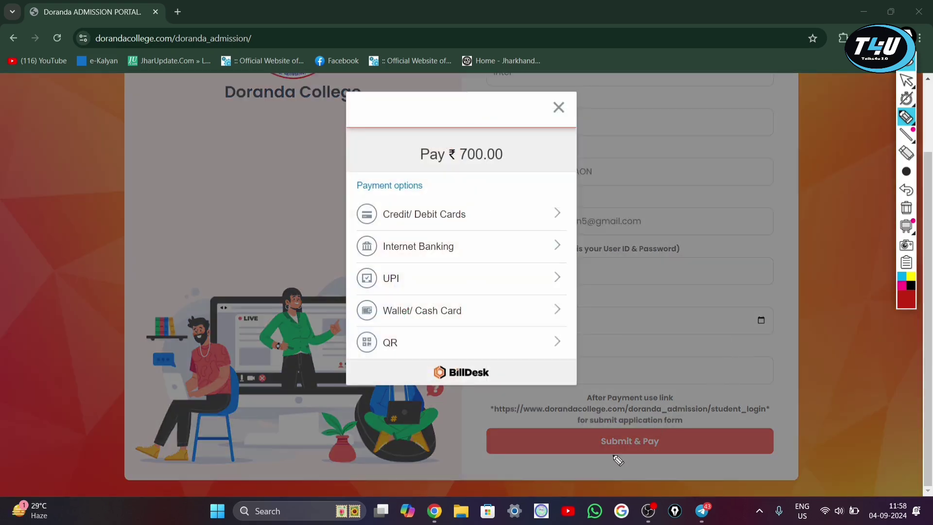
Mark Submit & Pay and the payment options for cards, Internet Banking, UPI, Wallet/Cash Card and QR with red pen strokes
drag(613, 460, 659, 442)
mouse_move(394, 226)
mouse_down()
mouse_move(414, 211)
mouse_move(463, 214)
mouse_up()
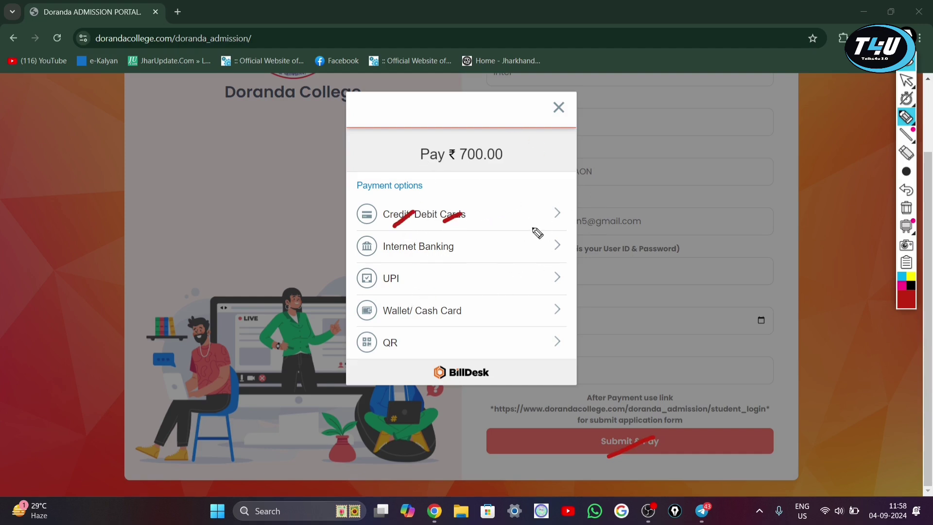
drag(454, 256, 453, 261)
click(424, 290)
drag(425, 289, 431, 283)
drag(428, 323, 442, 312)
drag(398, 365, 420, 347)
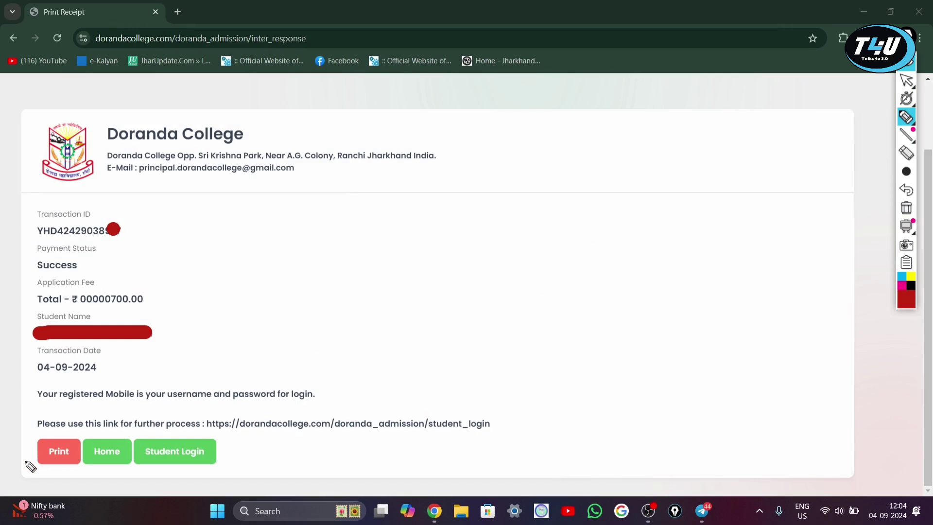
Mark the Print, Home and Student Login buttons on the payment receipt with short red pen strokes
drag(9, 465, 24, 440)
drag(83, 476, 97, 467)
drag(163, 471, 190, 457)
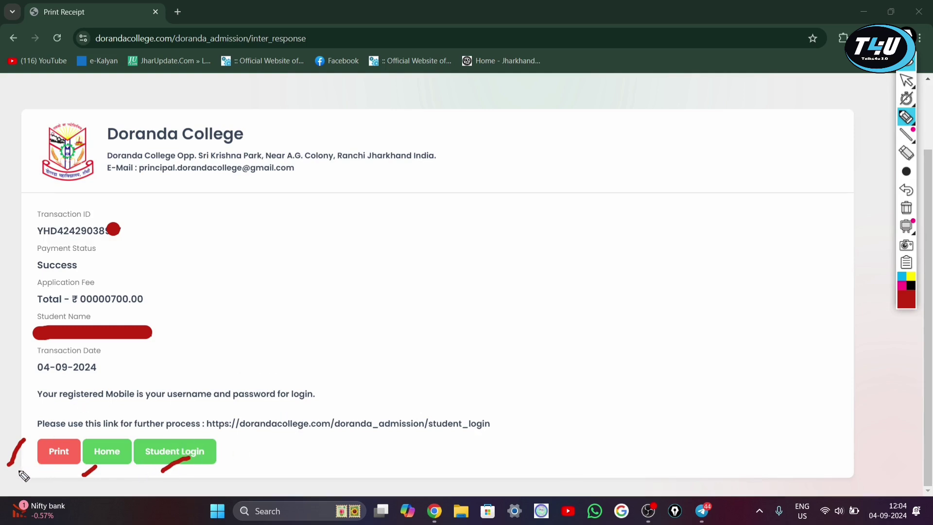
drag(19, 470, 35, 460)
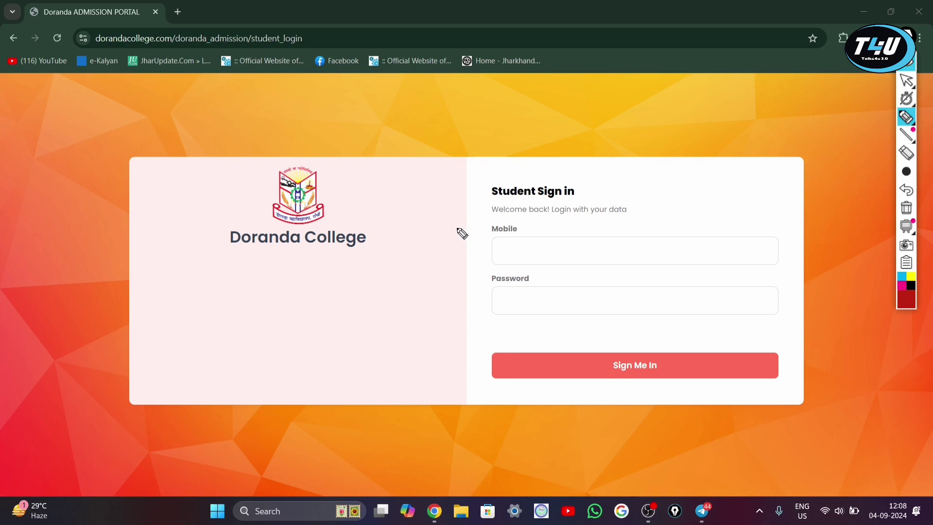
Mark the Student Sign in heading and the Mobile and Password fields in red pen, and clear all marks
drag(456, 228, 530, 206)
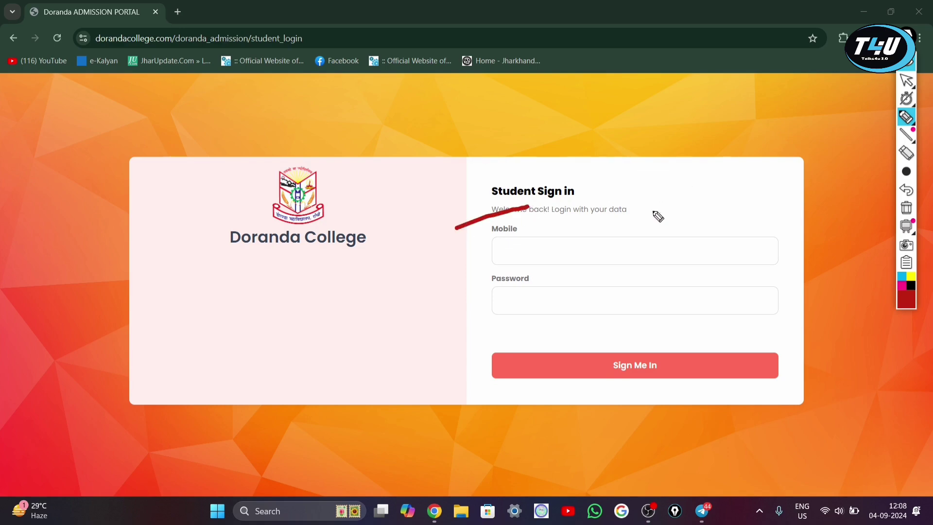
drag(469, 247, 483, 233)
drag(472, 301, 494, 284)
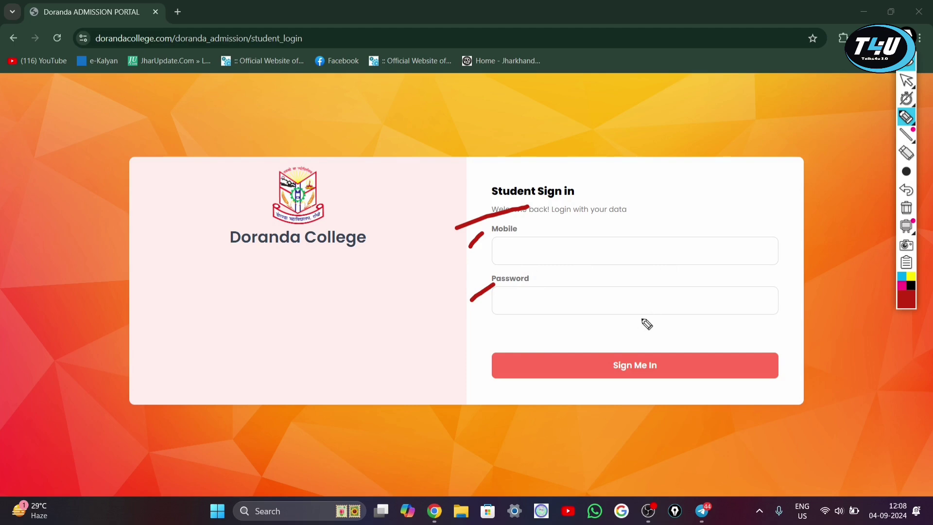
click(906, 208)
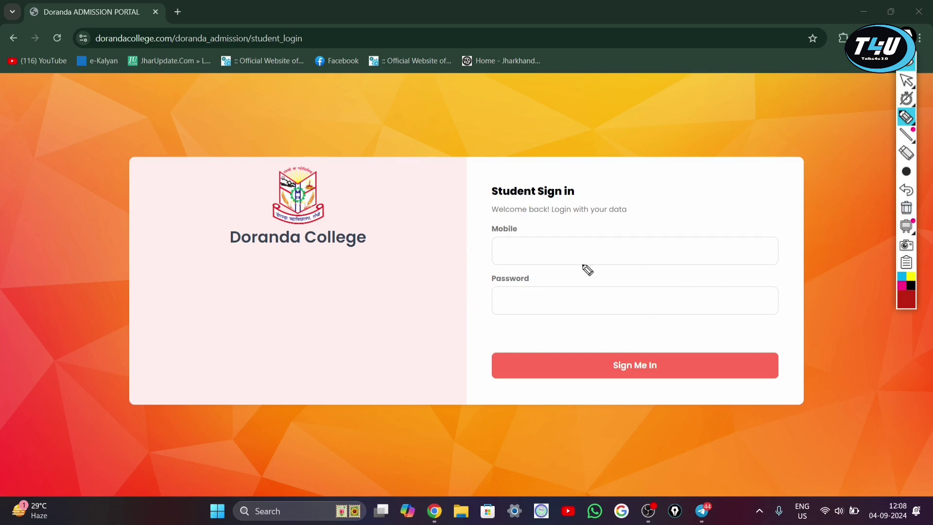
Mark the Mobile and Password fields and the Sign Me In button on the login page with red pen strokes
drag(479, 256, 493, 244)
drag(502, 245, 536, 223)
drag(542, 318, 578, 298)
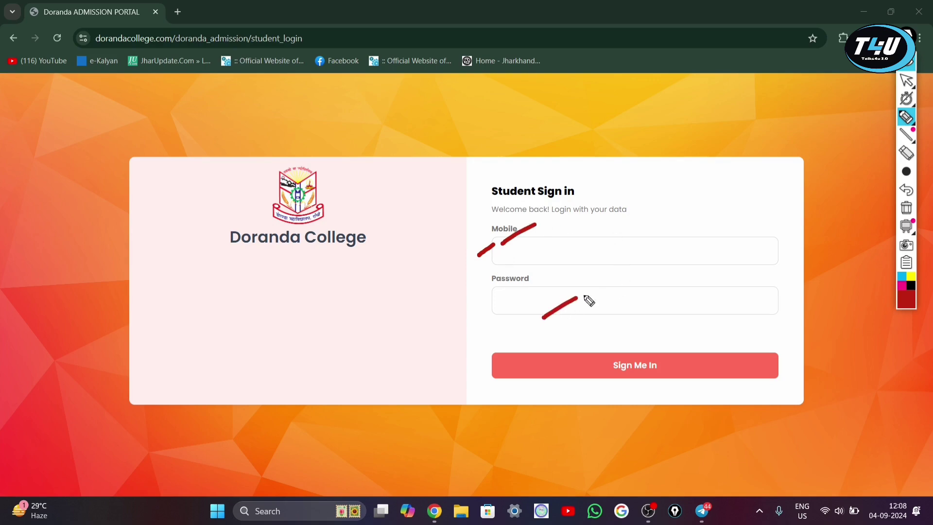
drag(618, 326, 669, 290)
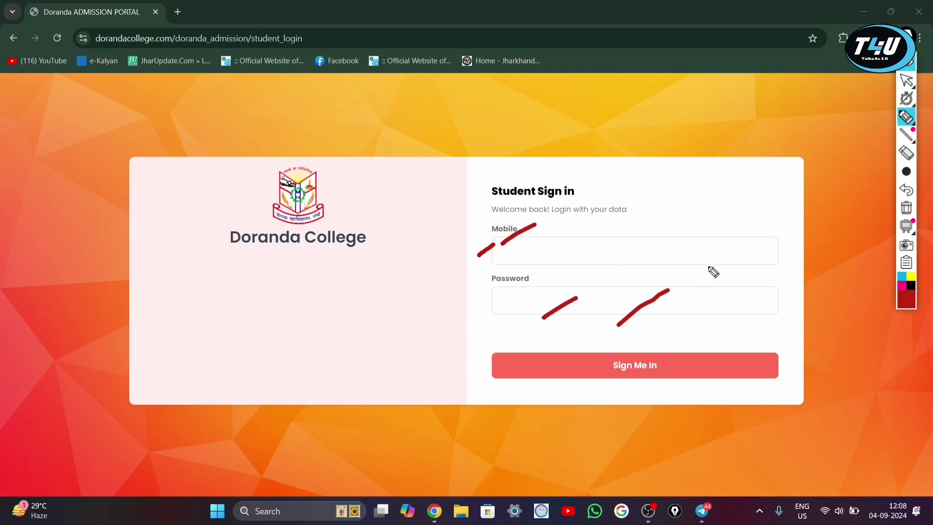
mouse_move(595, 343)
mouse_down()
mouse_move(600, 387)
mouse_move(679, 366)
mouse_move(621, 344)
mouse_up()
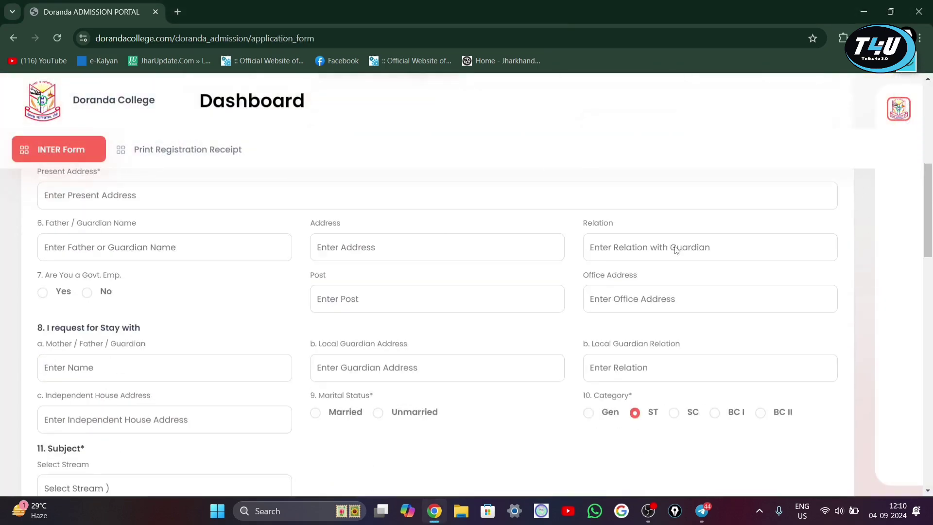
Review the INTER application form from the guardian and exam details through the attachments to the undertaking and Submit button
scroll(676, 247, down, 5)
scroll(676, 247, up, 5)
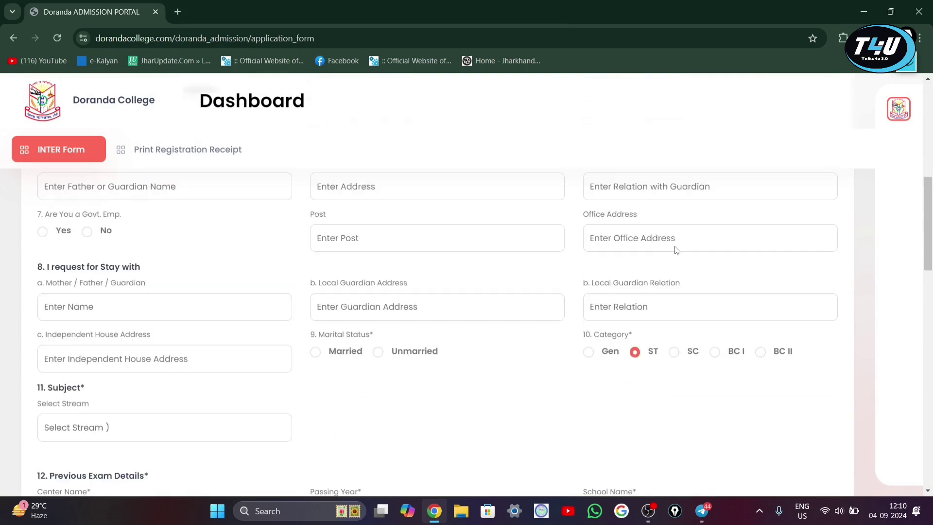
scroll(675, 246, down, 5)
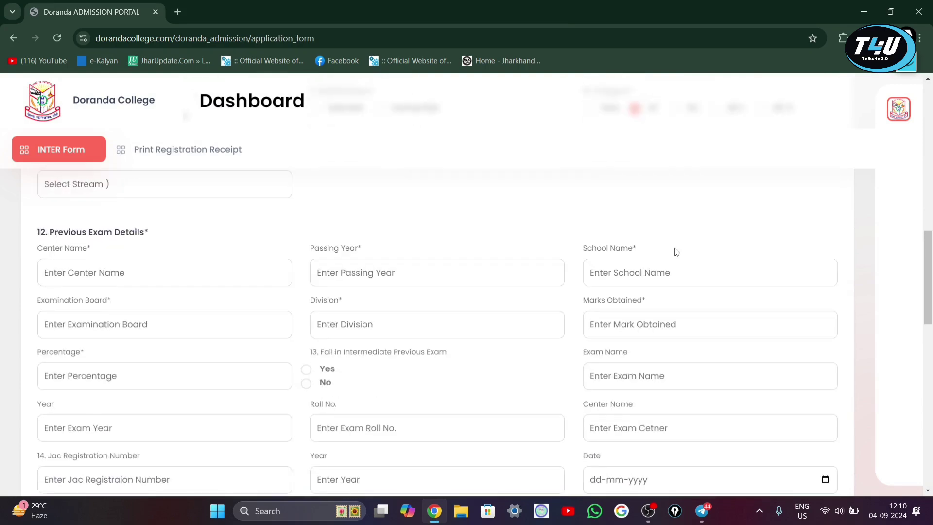
scroll(677, 252, down, 5)
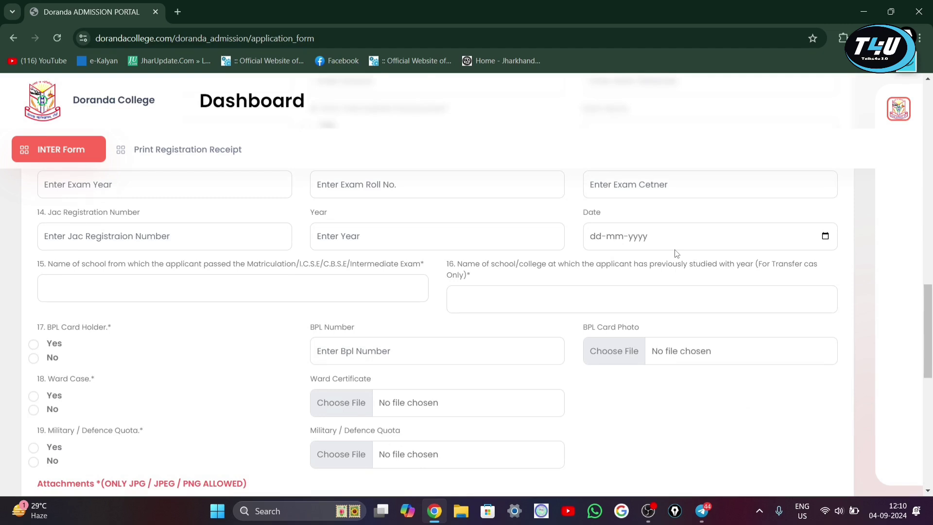
scroll(677, 253, down, 6)
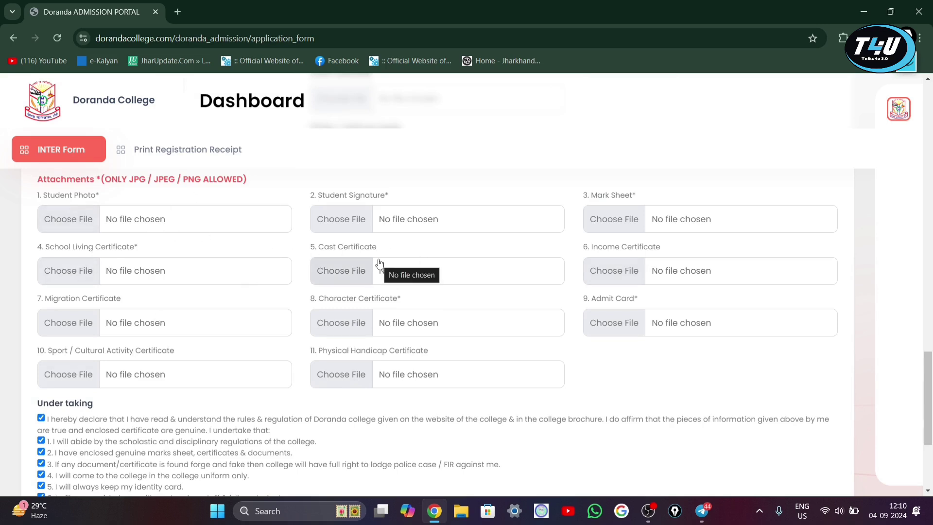
scroll(384, 268, down, 4)
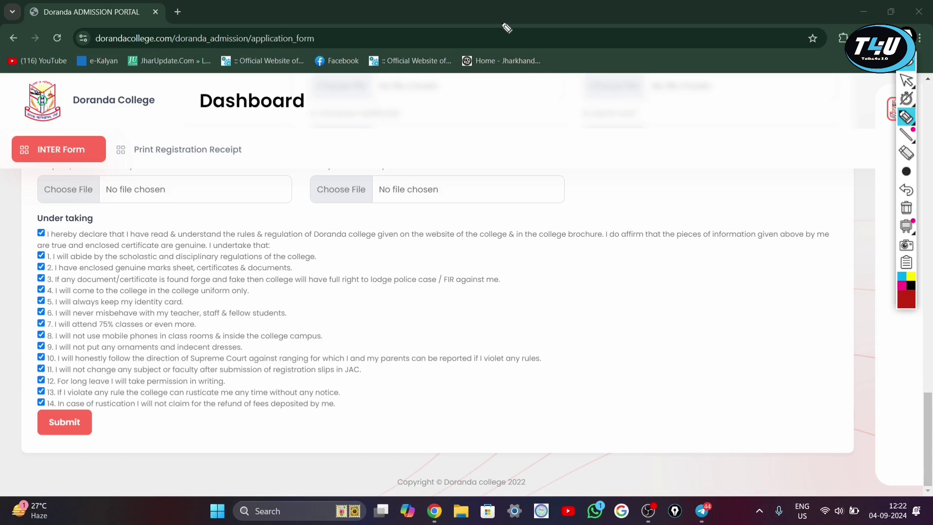
Mark the Application Form heading and the Name of Candidate, Nationality and Blood Group fields with red pen strokes
scroll(130, 225, up, 20)
drag(6, 239, 66, 207)
drag(24, 275, 39, 266)
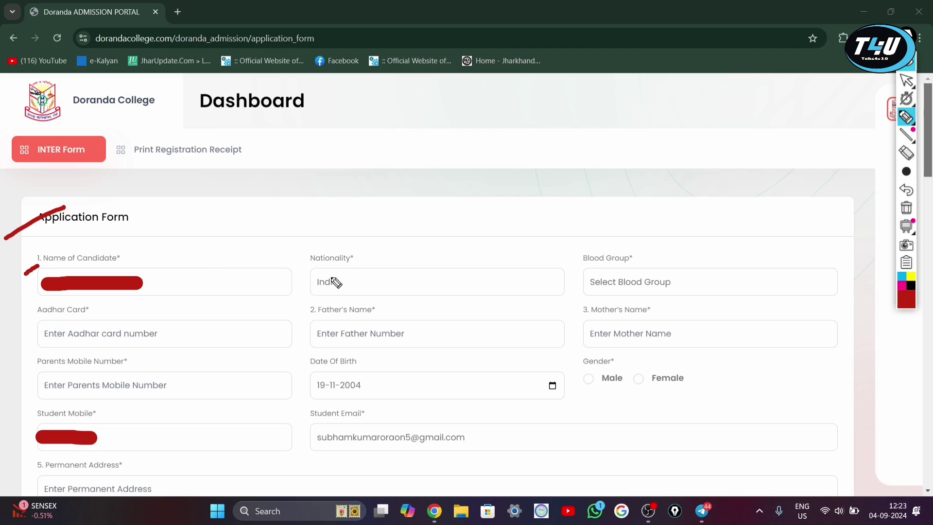
drag(307, 284, 341, 273)
drag(583, 274, 608, 260)
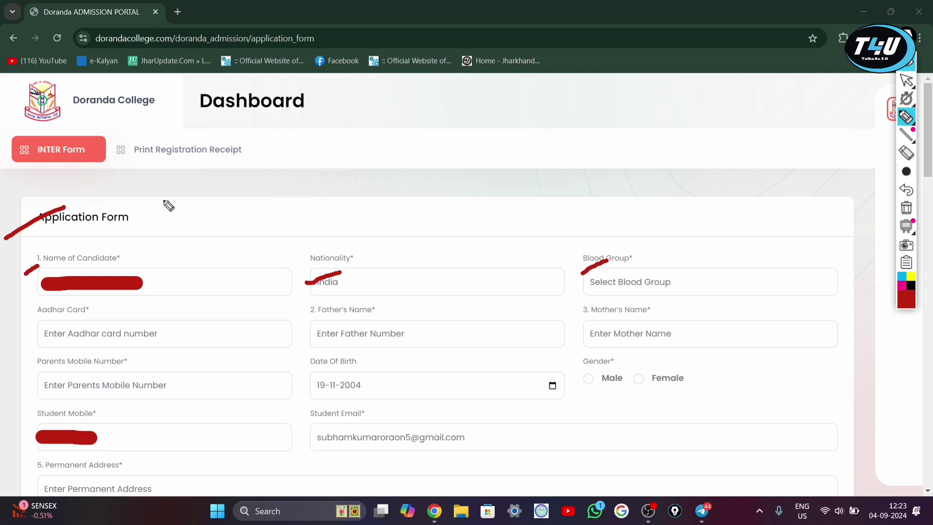
Mark the Aadhar Card, Father's Name and Mother's Name fields with red pen strokes
drag(29, 324, 63, 311)
drag(308, 316, 356, 302)
drag(572, 325, 611, 312)
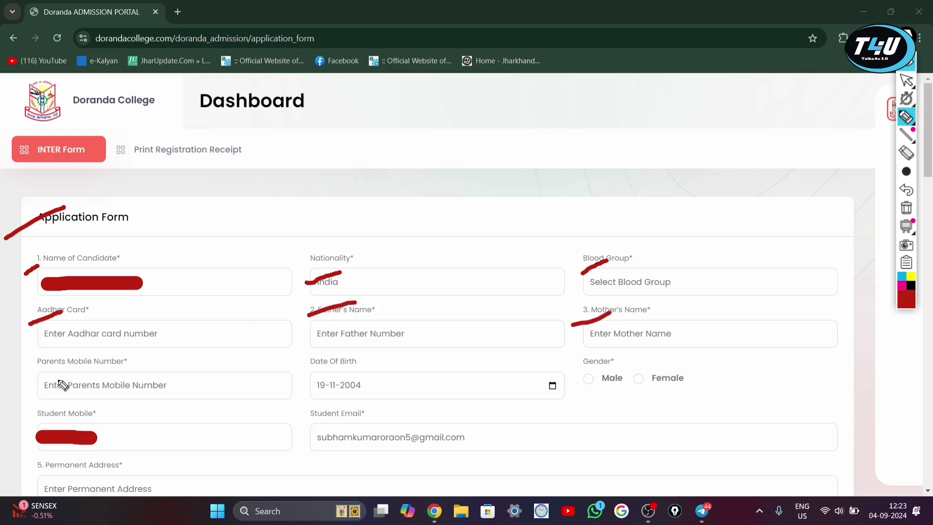
Mark the Parents Mobile Number, Date Of Birth, Gender, Student Mobile and Student Email fields in red, and strike over the e-mail address
drag(30, 381, 47, 365)
drag(290, 379, 319, 368)
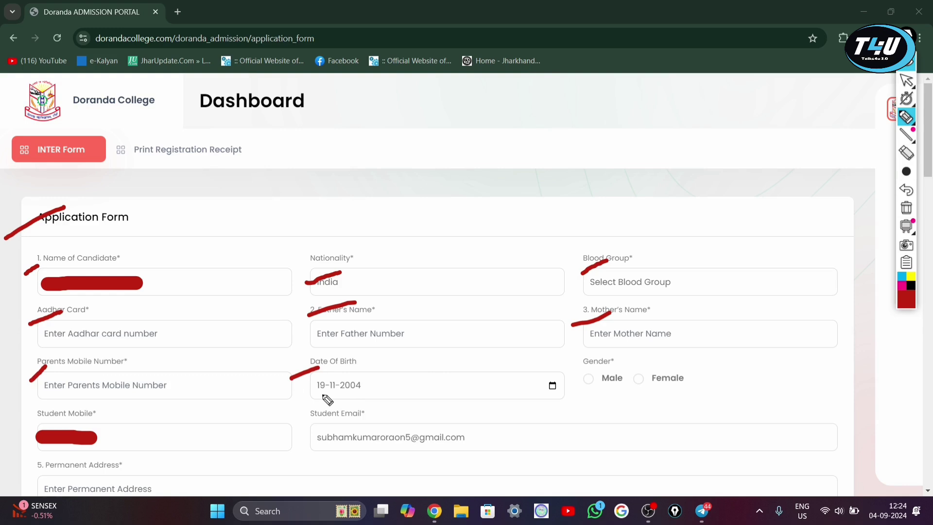
drag(576, 375, 596, 368)
drag(20, 431, 45, 422)
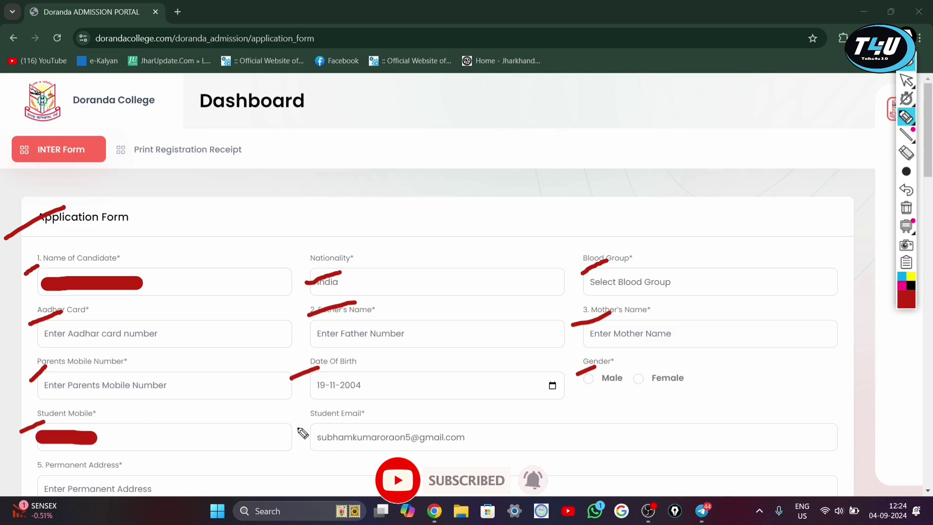
drag(310, 435, 402, 441)
drag(297, 424, 312, 416)
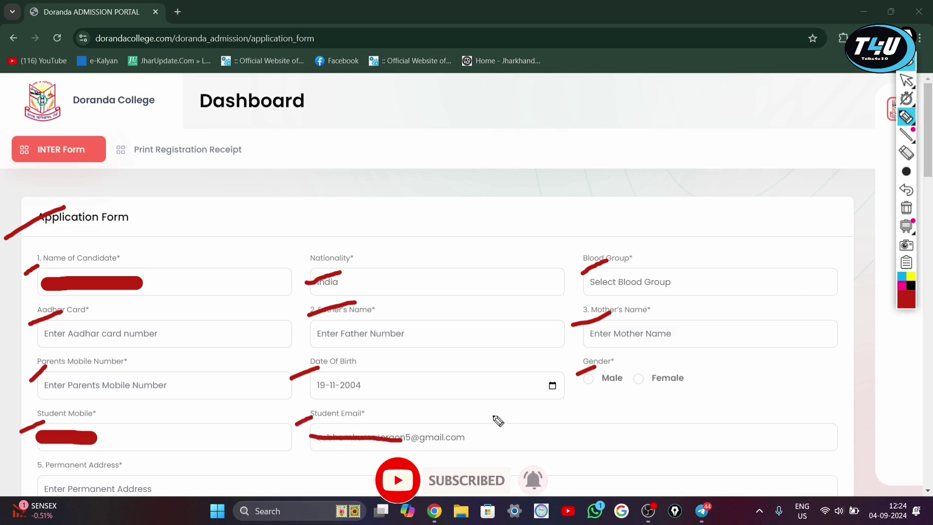
Mark the Permanent Address field and the checkbox for using the same present address with red pen strokes
scroll(37, 215, down, 5)
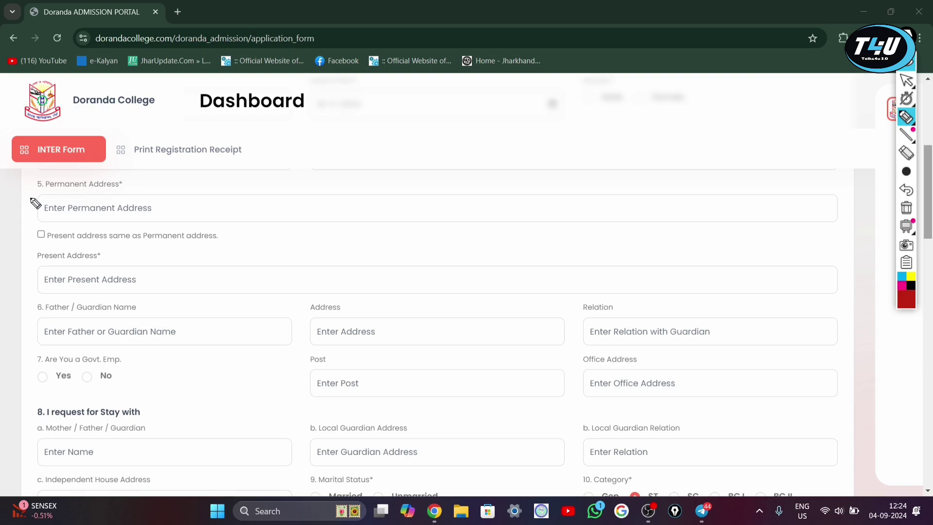
drag(29, 199, 49, 191)
drag(44, 246, 112, 245)
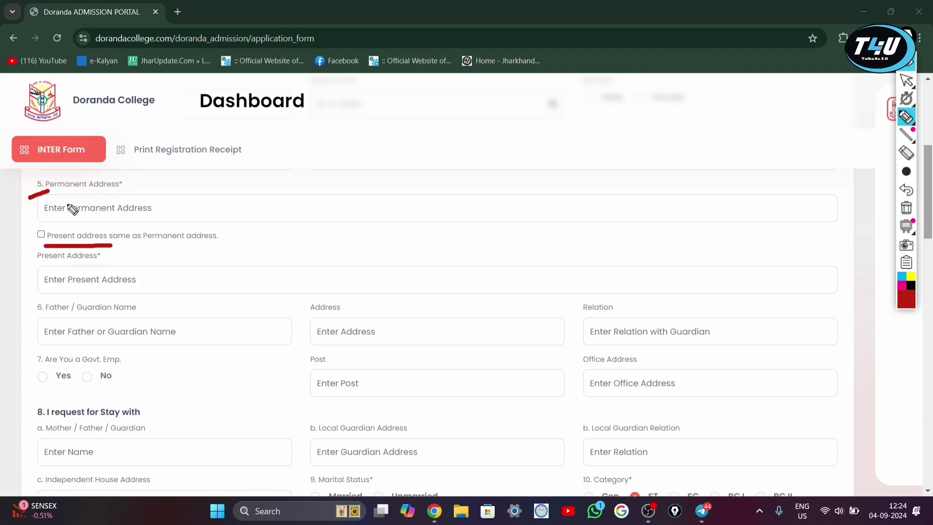
drag(67, 204, 82, 197)
drag(28, 242, 42, 237)
Mark the Father / Guardian Name, Address, Relation, Office Address, Govt. Emp. and Post fields in red
drag(27, 323, 37, 316)
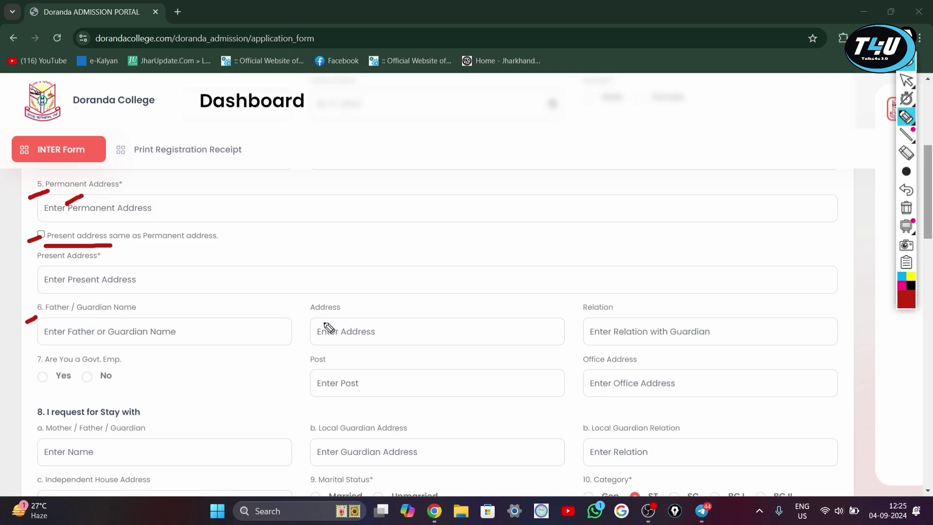
drag(322, 323, 384, 310)
drag(572, 320, 593, 308)
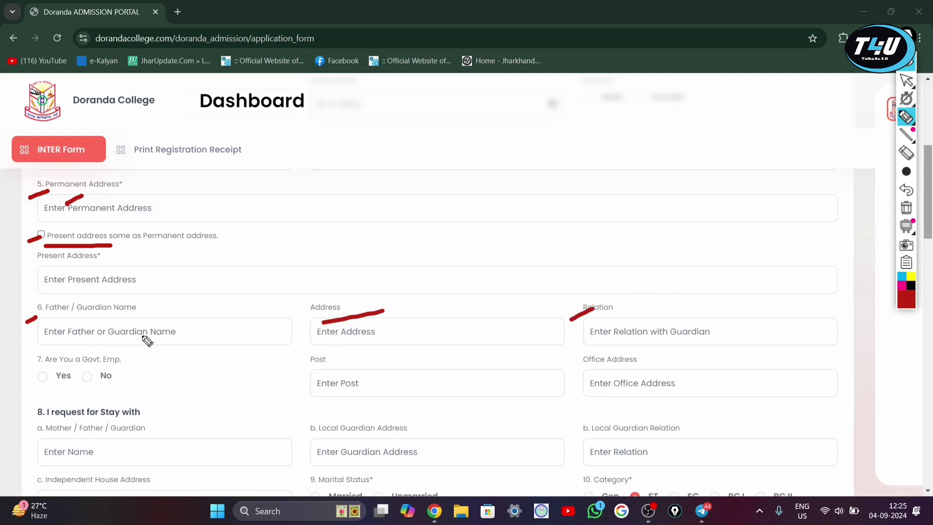
drag(326, 344, 351, 332)
drag(574, 355, 582, 348)
drag(27, 367, 38, 360)
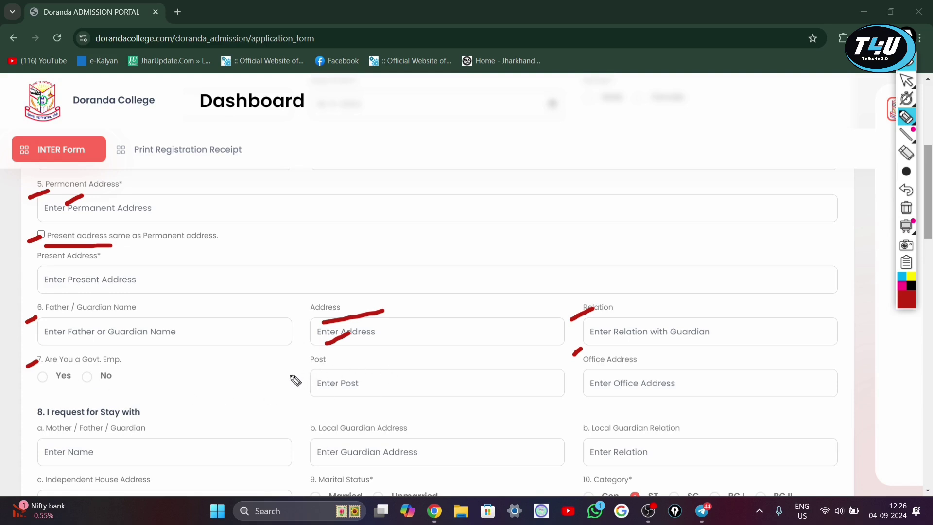
drag(289, 375, 334, 361)
Mark the section 8 stay request heading and its guardian name, Local Guardian Address and Local Guardian Relation fields in red
scroll(579, 363, down, 4)
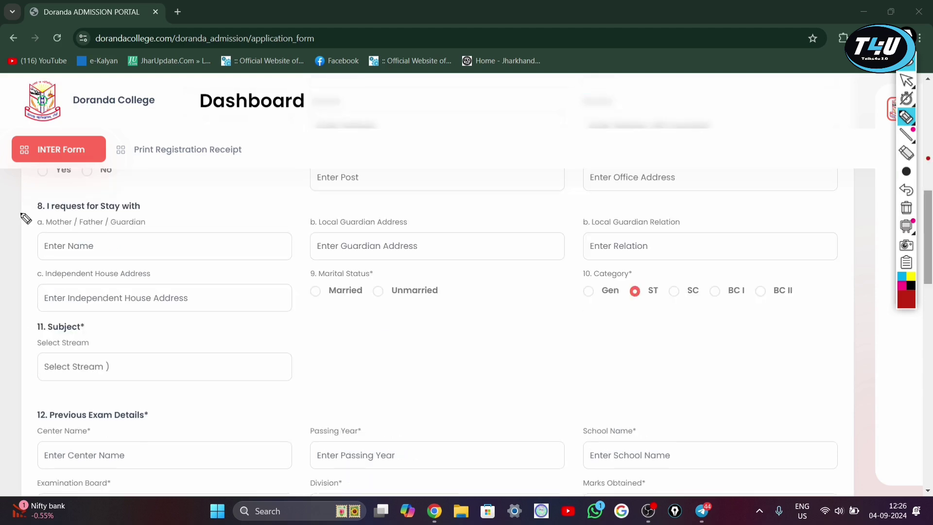
click(22, 212)
drag(140, 217, 150, 211)
drag(25, 260, 34, 255)
drag(305, 250, 325, 242)
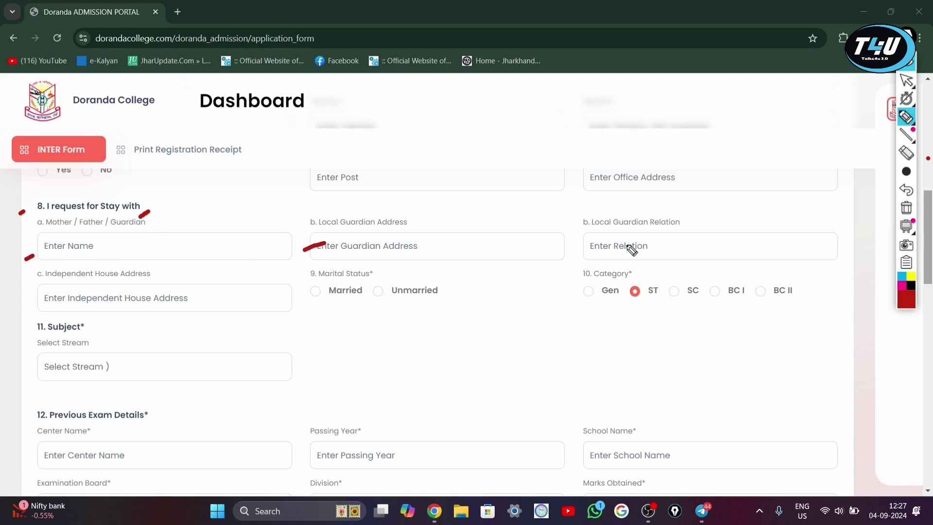
drag(591, 250, 601, 244)
Mark the Independent House Address field and the Subject, Mother / Father / Guardian and Previous Exam Details labels in red
drag(13, 304, 32, 293)
drag(180, 303, 190, 300)
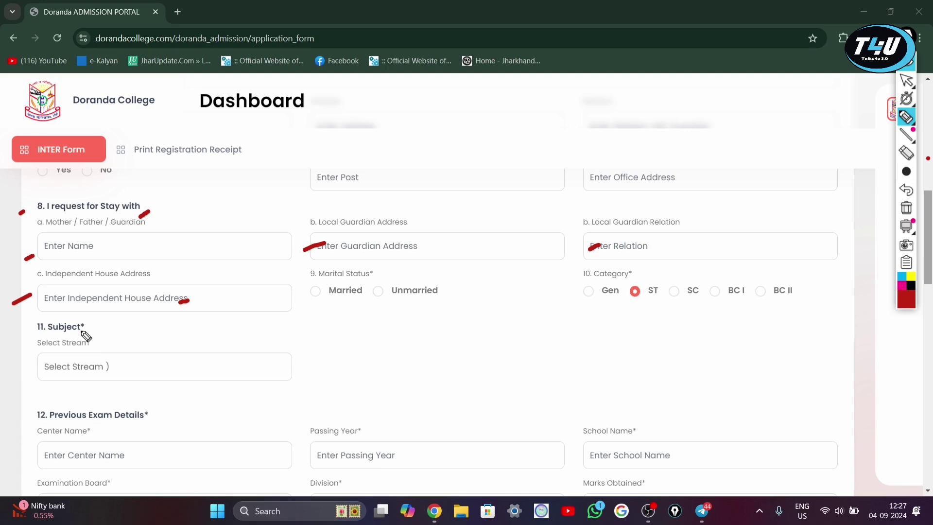
drag(80, 332, 88, 324)
drag(145, 226, 162, 217)
drag(136, 416, 142, 410)
Clear all pen strokes, and mark Marital Status, its Married and Unmarried options and Category in red
click(906, 208)
drag(305, 281, 316, 277)
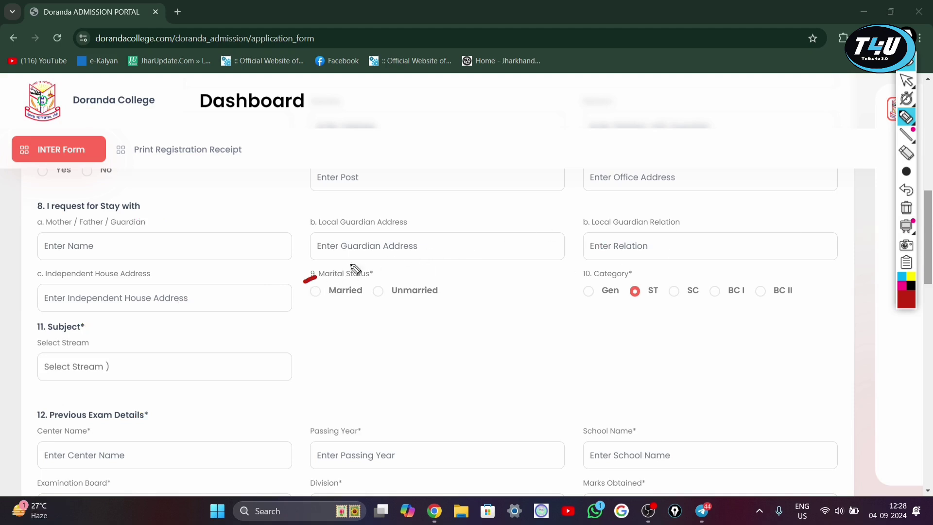
click(321, 306)
click(393, 309)
drag(393, 309, 415, 302)
click(566, 290)
Mark the Subject heading, the Select Stream field set to Arts and the Hindi (100 Marks) core language option in red
drag(25, 341, 62, 332)
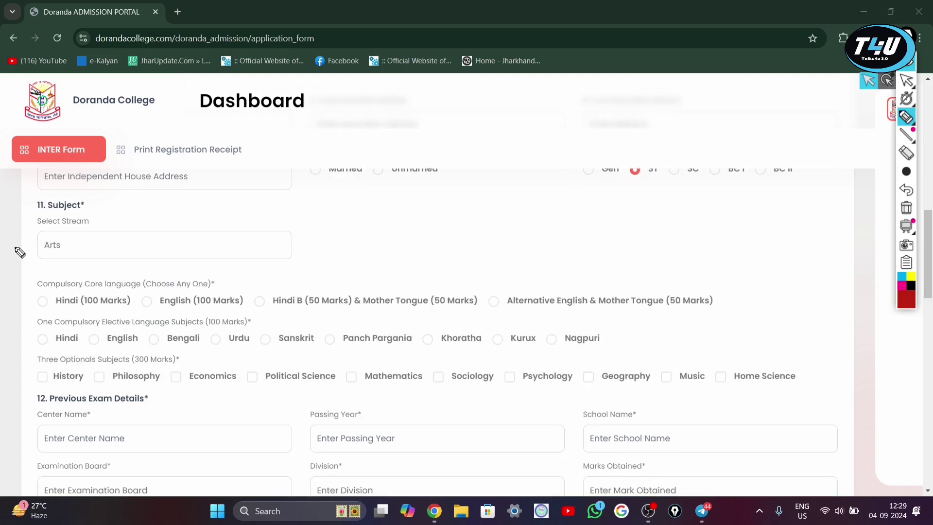
drag(12, 248, 38, 235)
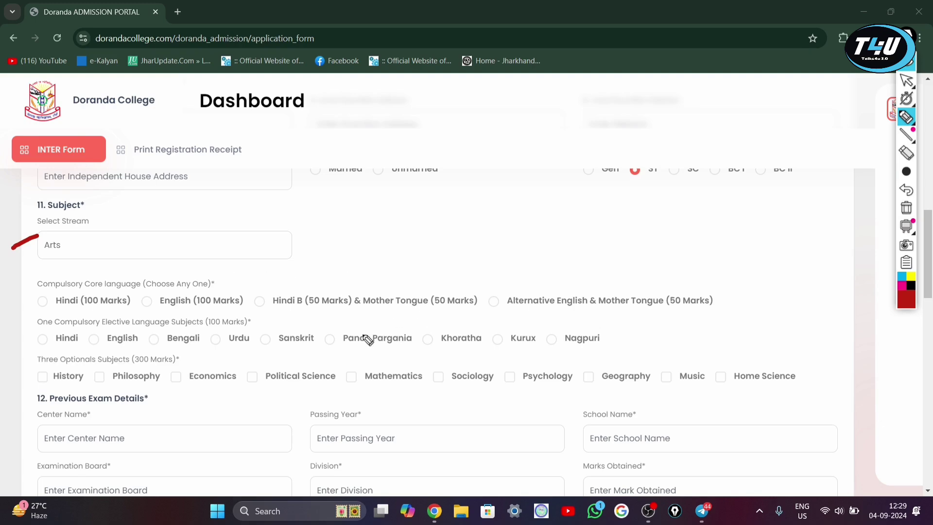
drag(35, 304, 41, 302)
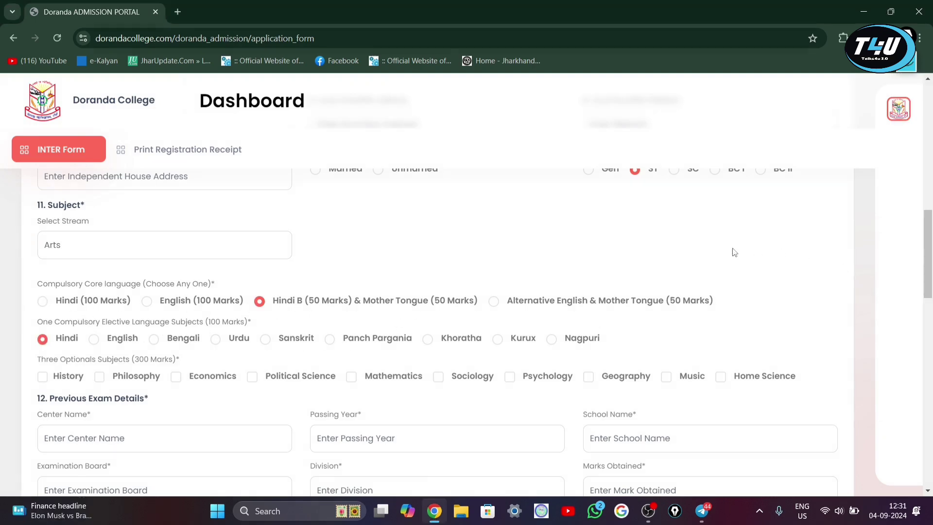
Clear the old pen strokes, and mark Center Name, Passing Year, School Name, Examination Board, Division and Marks Obtained in red
scroll(669, 262, down, 5)
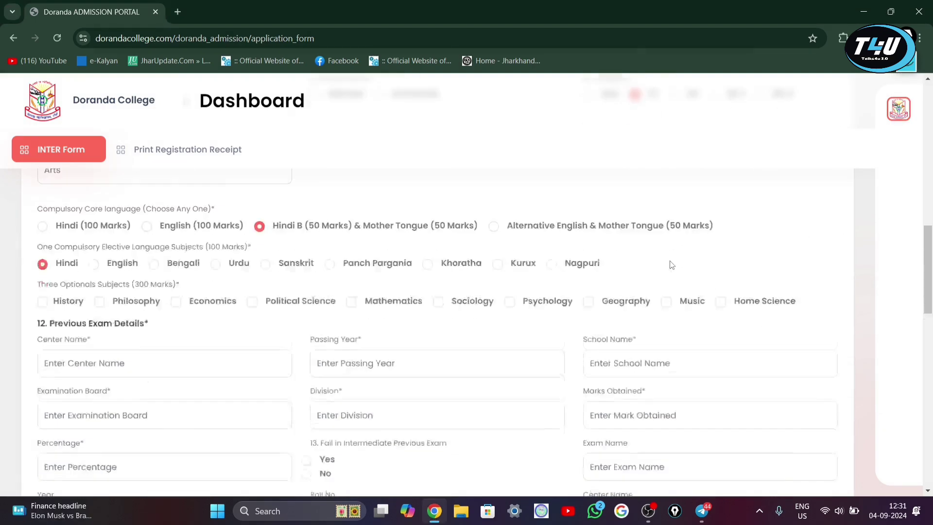
scroll(666, 260, up, 1)
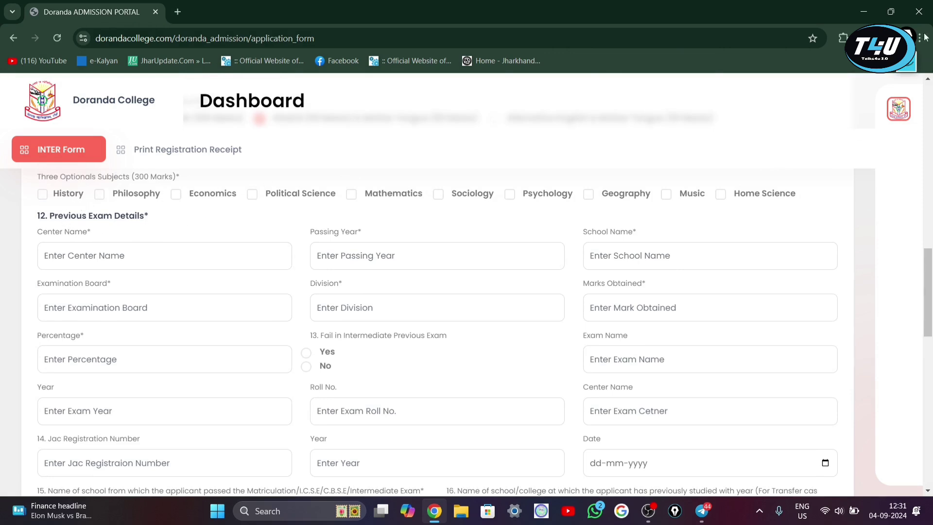
click(907, 63)
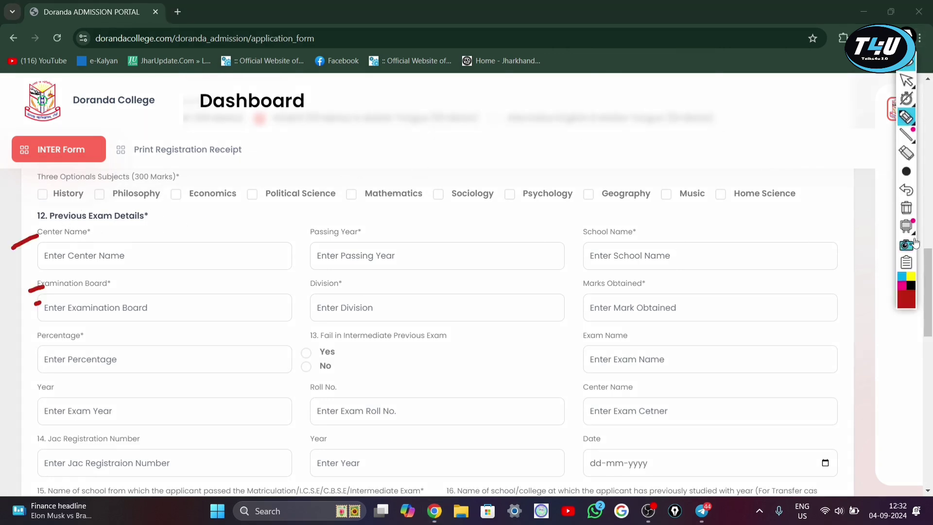
click(906, 208)
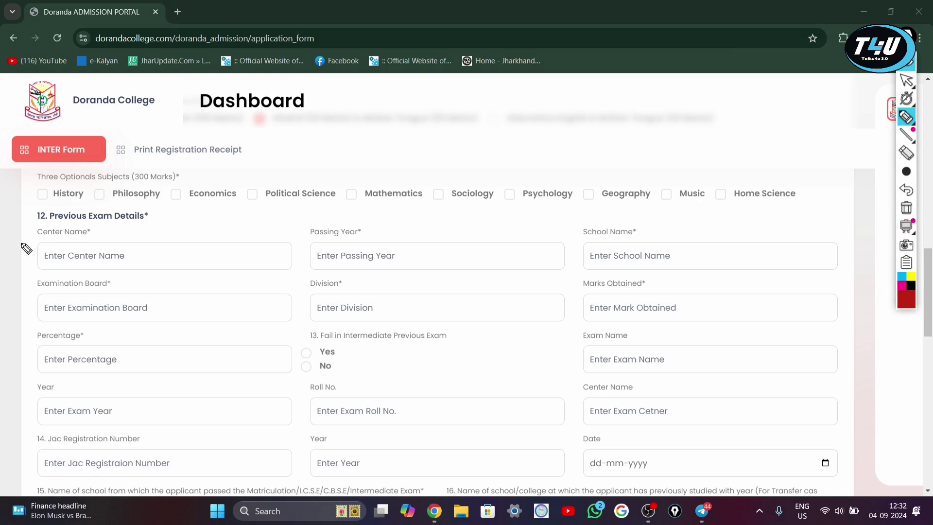
drag(20, 243, 60, 237)
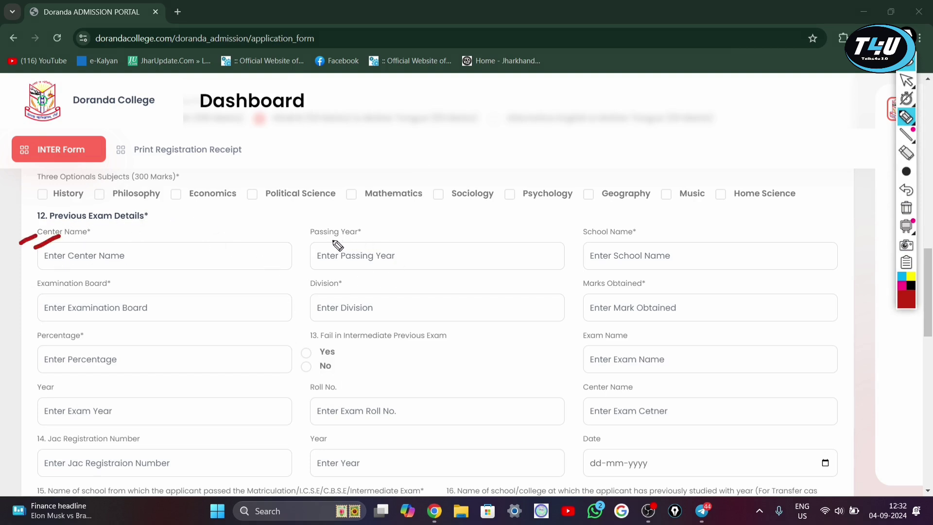
drag(306, 241, 316, 236)
drag(585, 242, 635, 223)
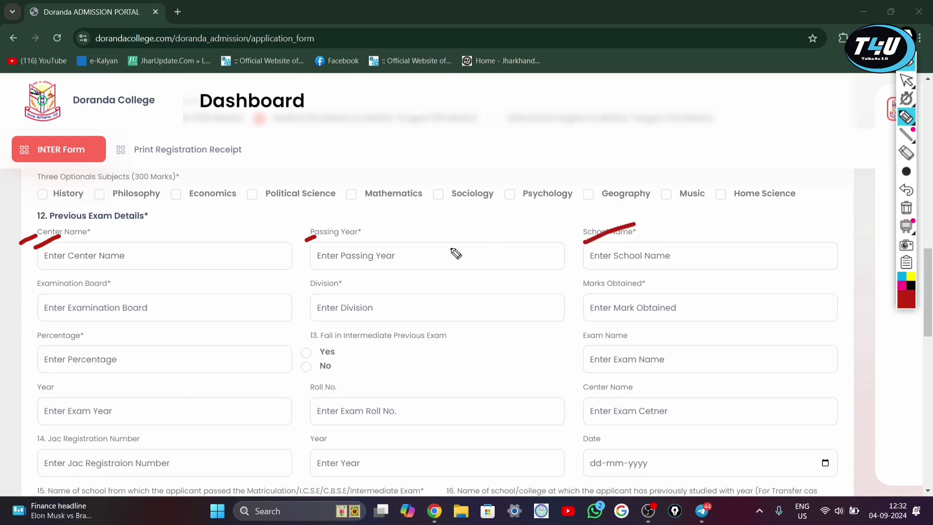
drag(24, 298, 72, 279)
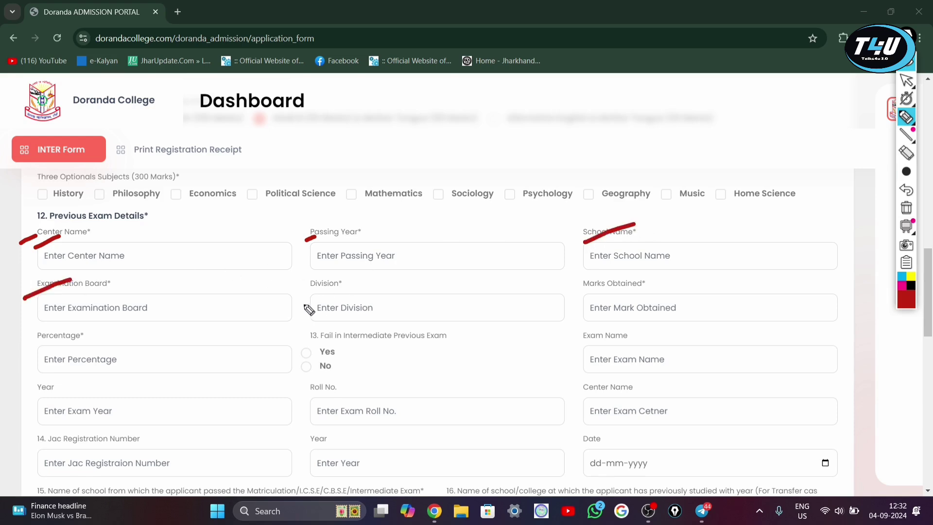
drag(304, 304, 333, 295)
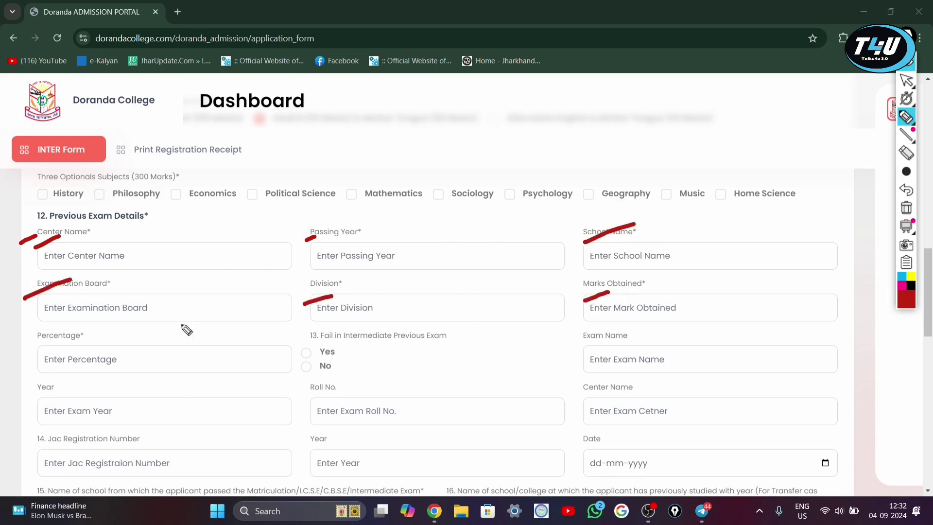
Choose Yes for question 13, Fail in Intermediate Previous Exam, and mark that question in red
key(Escape)
click(306, 352)
drag(308, 337, 299, 341)
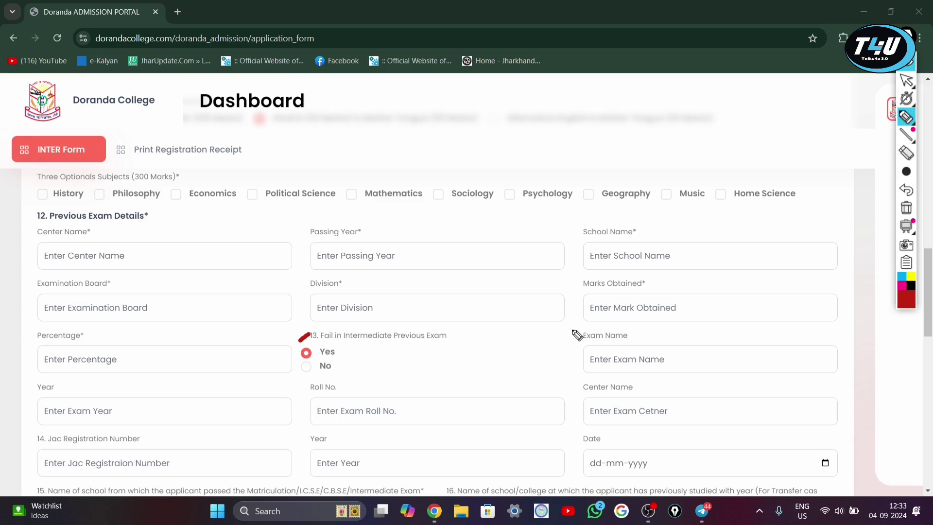
Mark the question 15 school name field and the question 16 previous school/college field for transfer cases in red
scroll(87, 410, down, 3)
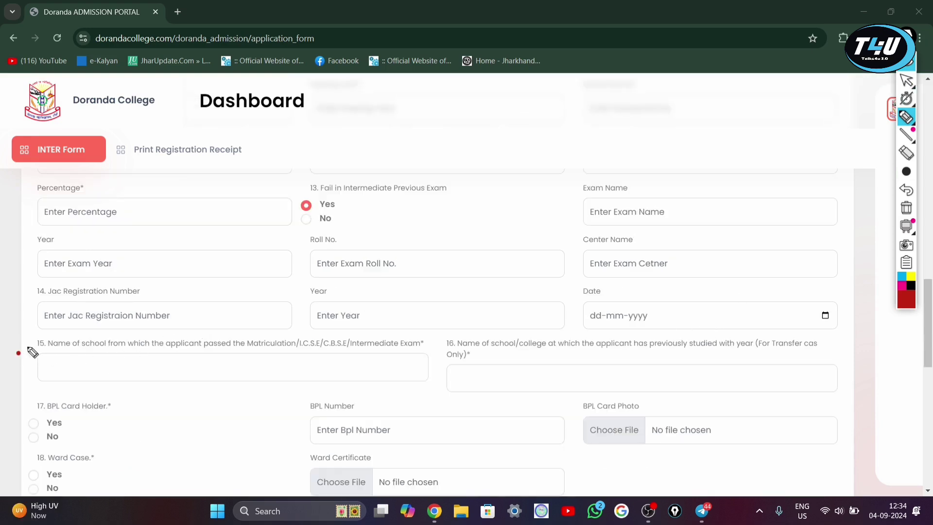
drag(18, 353, 30, 346)
drag(25, 383, 53, 365)
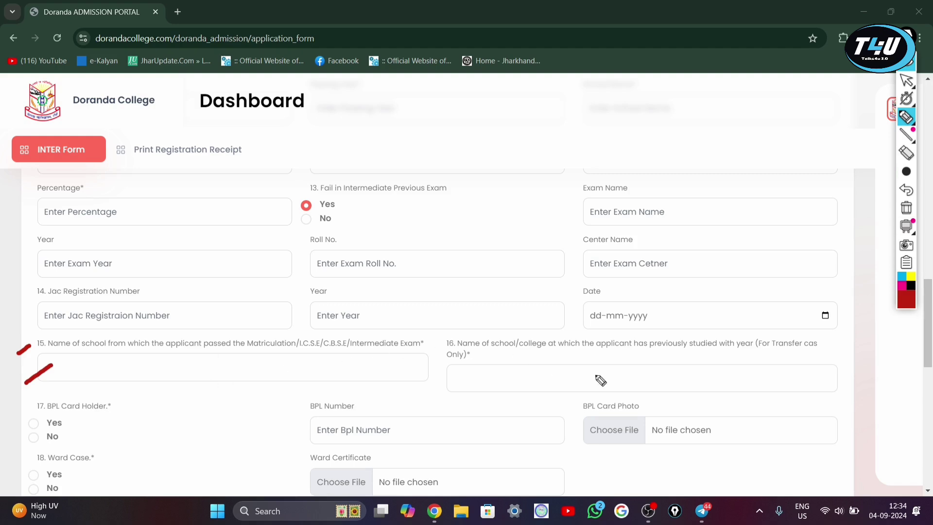
click(443, 354)
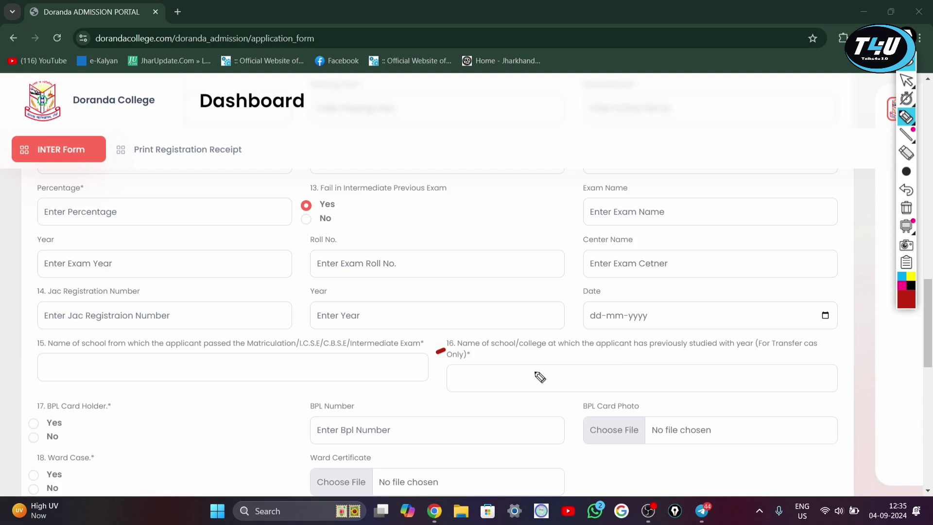
drag(441, 378, 471, 368)
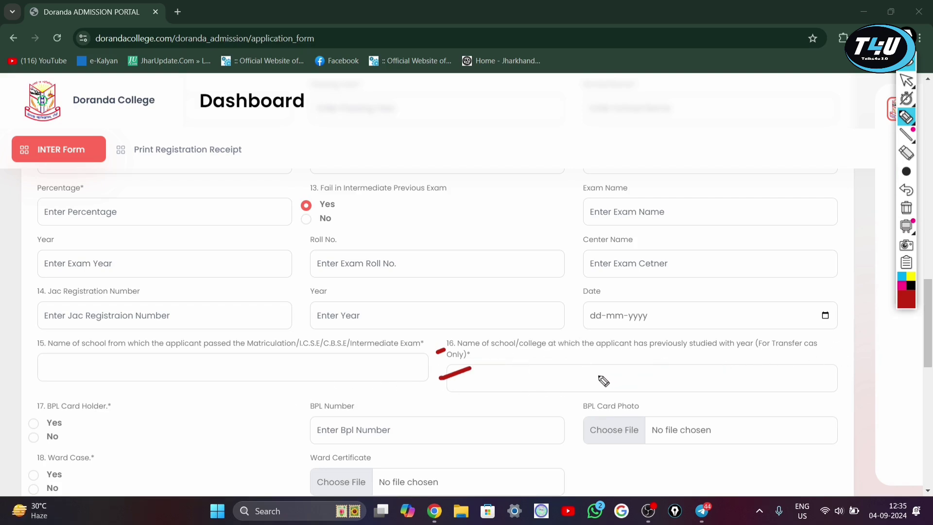
Leave annotation mode and review the form from Previous Exam Details through the BPL, ward and defence quota questions to the attachments
key(Escape)
scroll(257, 280, up, 1)
scroll(260, 284, up, 2)
scroll(265, 292, down, 1)
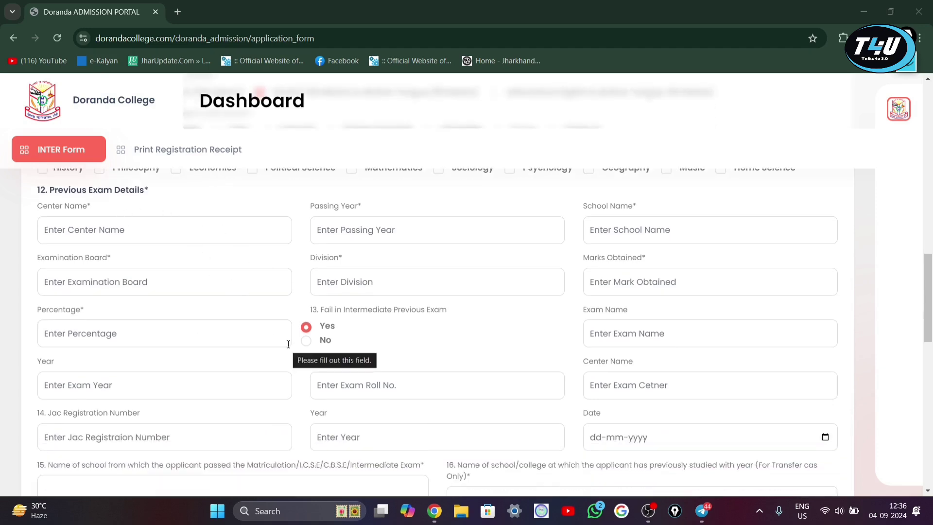
scroll(272, 341, down, 2)
scroll(241, 330, down, 2)
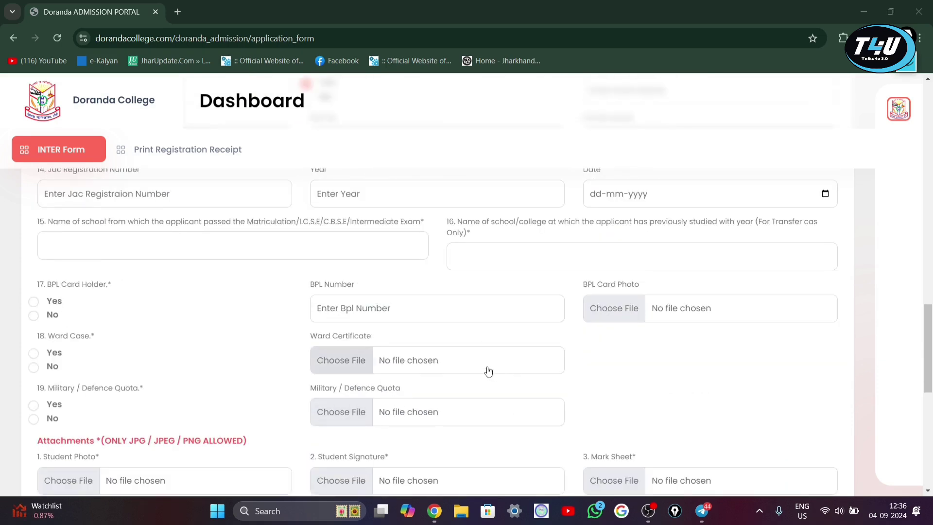
scroll(375, 333, down, 4)
scroll(375, 334, up, 3)
scroll(375, 334, up, 1)
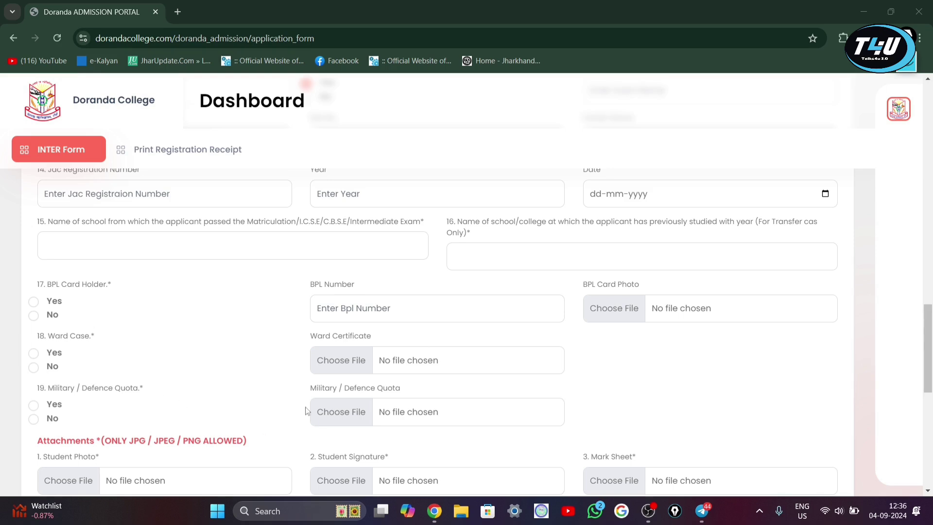
Choose Yes for Ward Case, and change the answer to No
scroll(415, 395, down, 2)
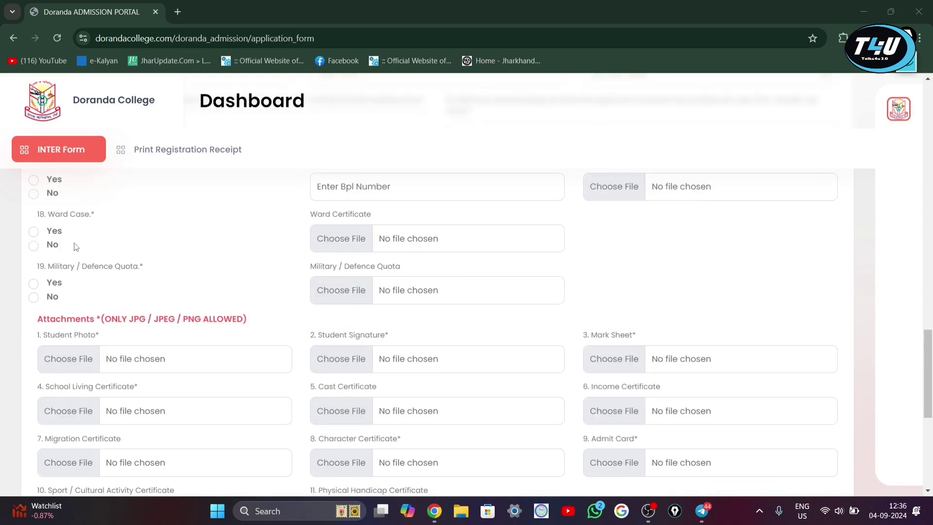
click(32, 234)
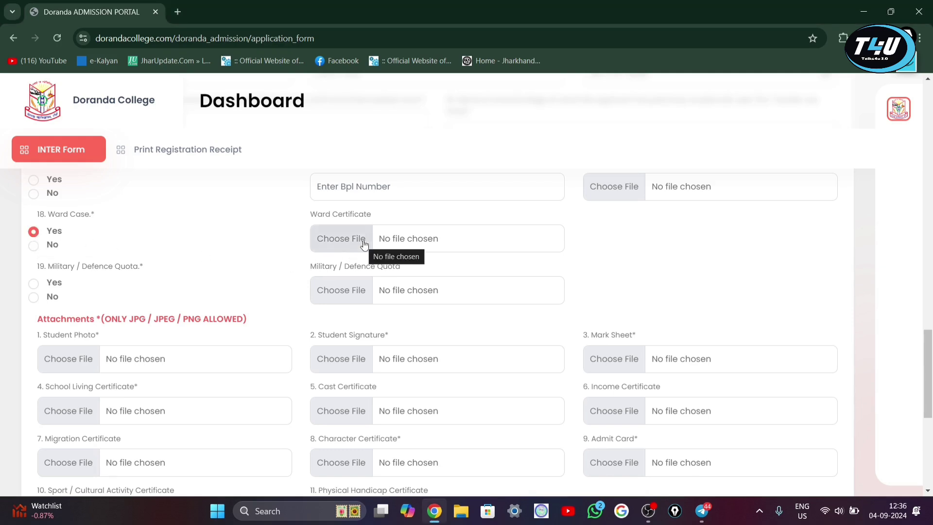
click(34, 246)
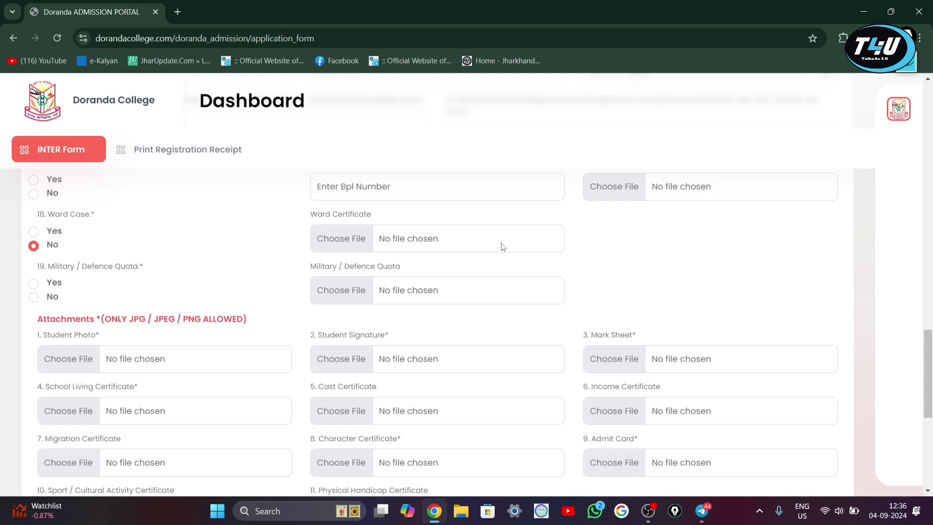
Review the required attachments and the undertaking declarations down to the form's Submit button
scroll(502, 248, down, 2)
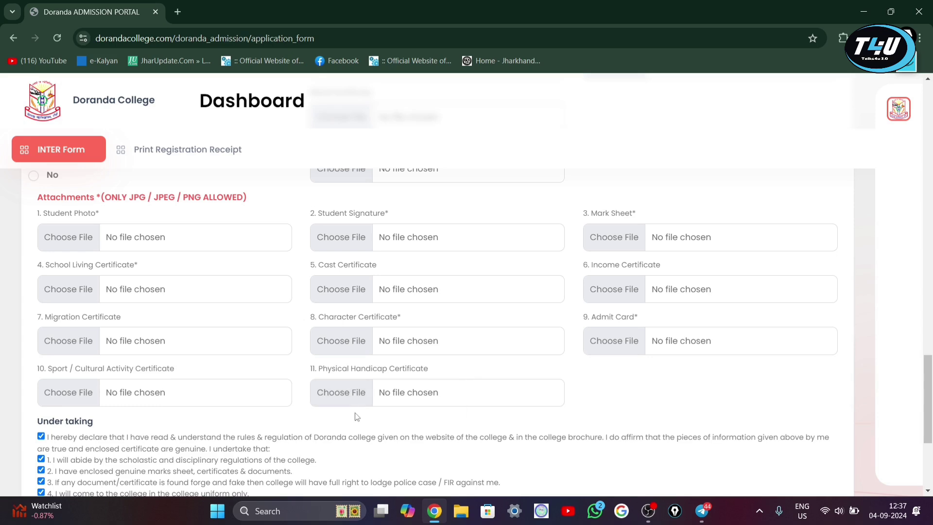
scroll(292, 360, down, 2)
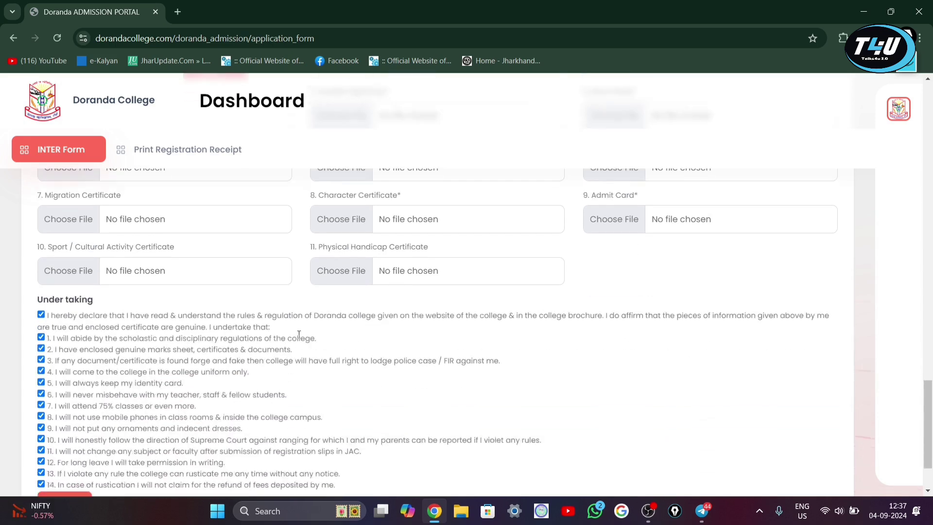
scroll(375, 322, down, 2)
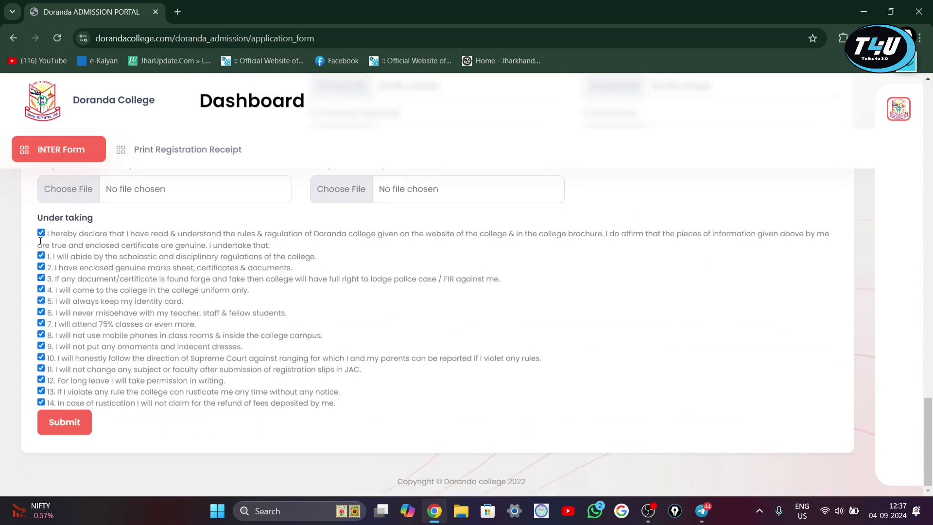